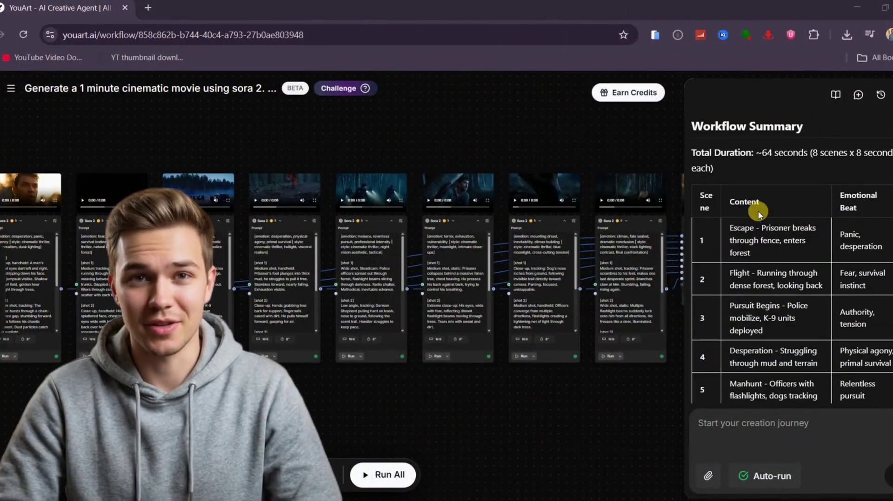
Step: Paste the perfume particle-effects advertisement prompt into the prompt box
scroll(763, 233, down, 2)
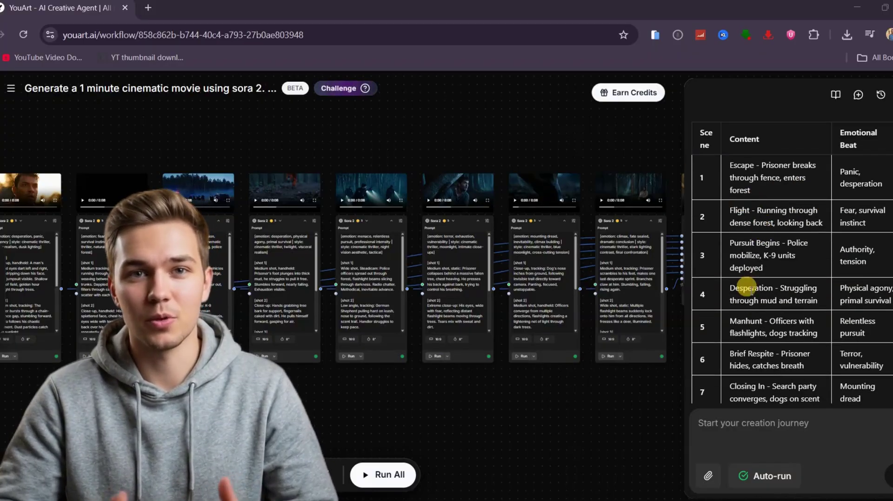
scroll(771, 329, down, 5)
scroll(828, 218, down, 2)
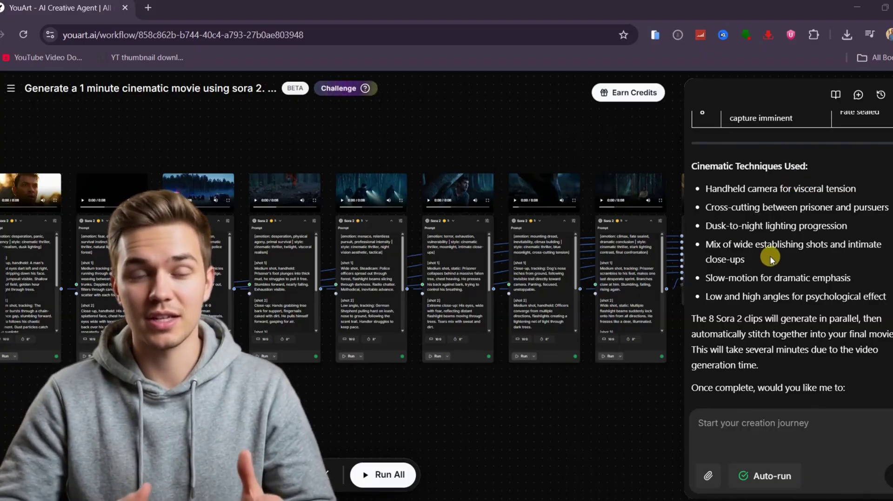
scroll(771, 255, down, 3)
scroll(804, 165, down, 4)
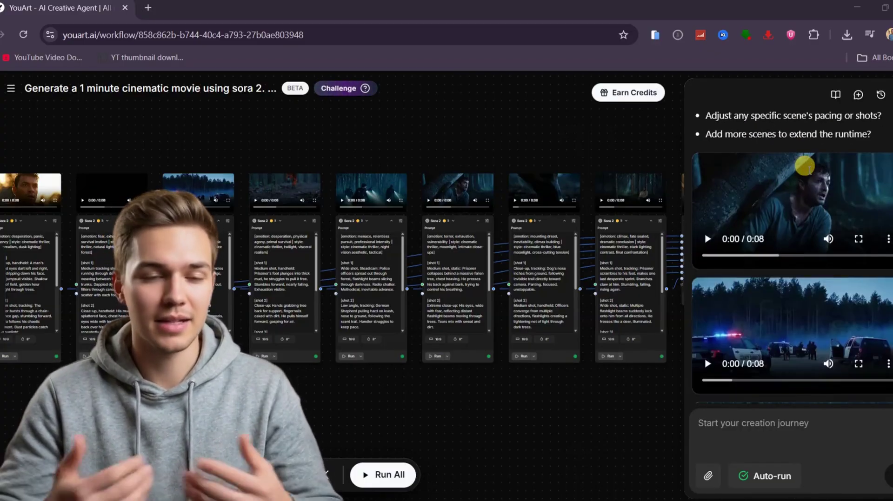
scroll(812, 199, down, 8)
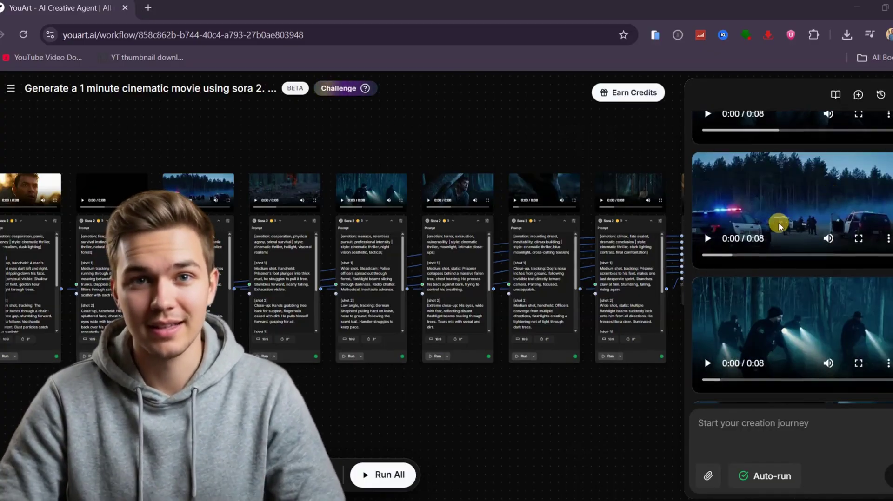
scroll(809, 212, down, 2)
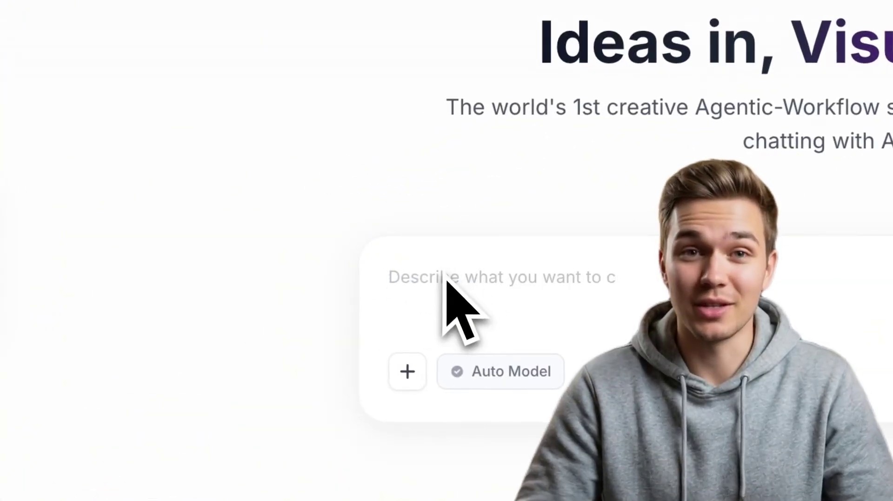
key(ctrl+v)
Step: Attach the perfume product image to the prompt and send the request
click(408, 371)
click(488, 279)
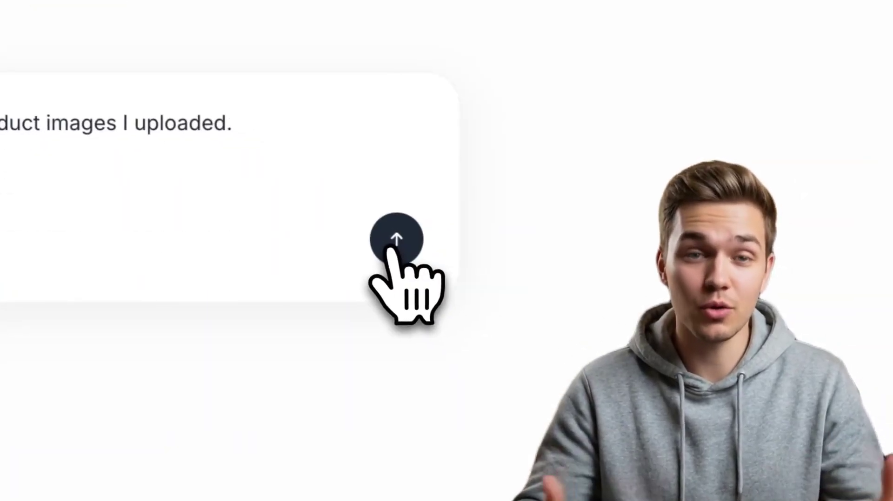
click(450, 253)
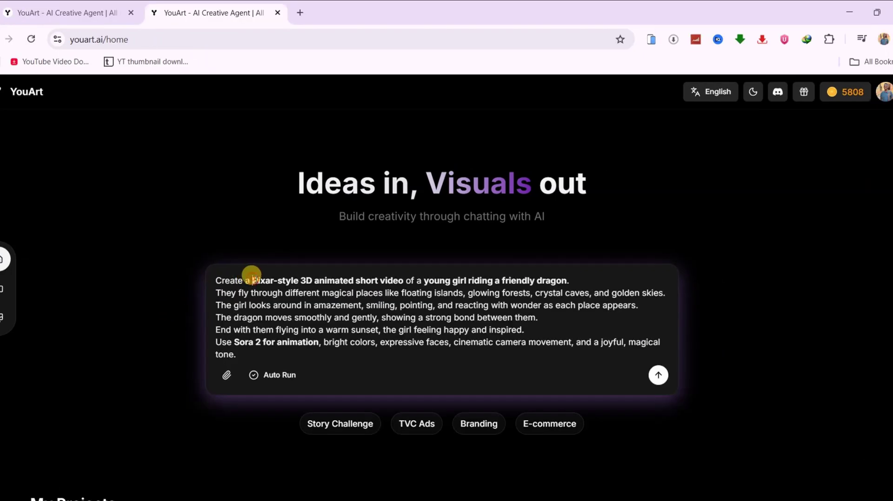
Step: Highlight the 'Pixar-style 3D animated short' and 'Sora 2 for animation' phrases in the dragon prompt
drag(251, 278, 391, 278)
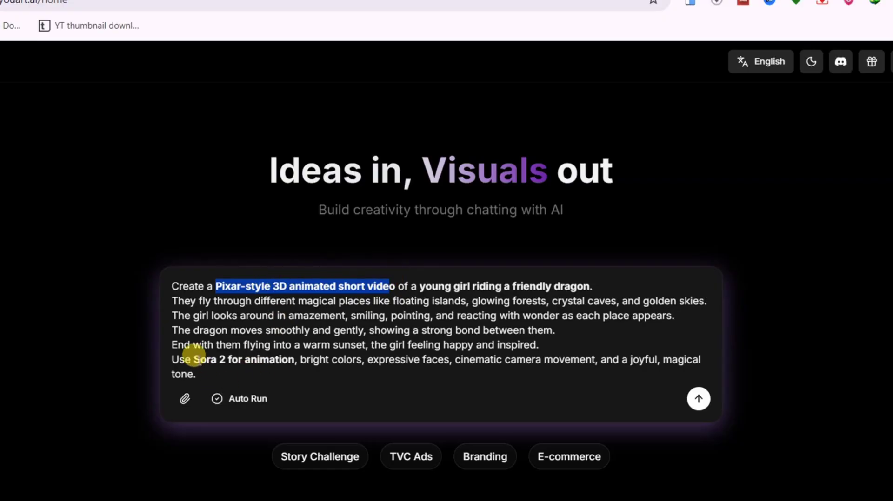
drag(193, 359, 274, 359)
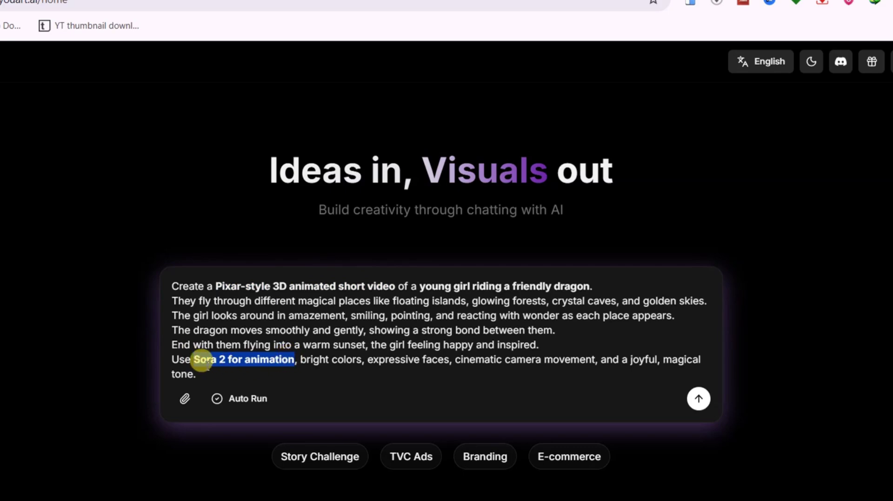
Step: Submit the girl-and-dragon prompt to build its workflow
click(699, 399)
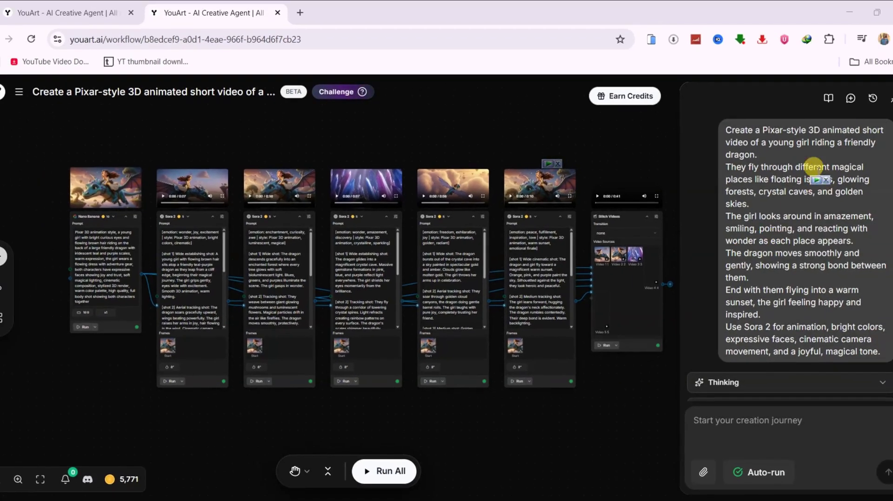
scroll(812, 167, down, 5)
scroll(749, 247, up, 1)
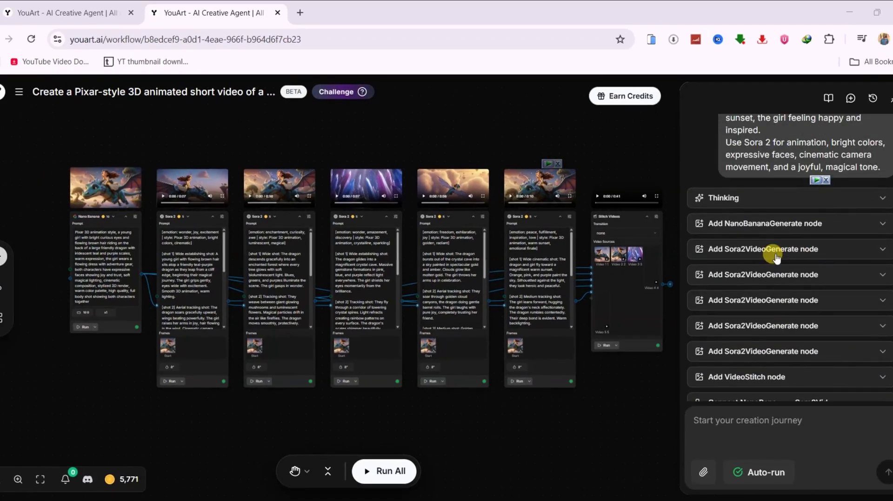
scroll(775, 257, down, 2)
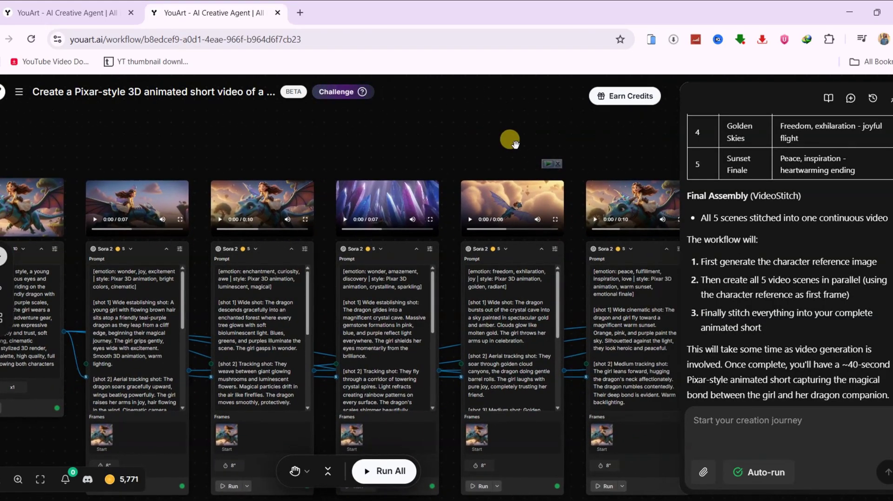
Step: Bring the Stitch Videos node into view, zoom in, and select the 0:06 Sora 2 scene node
drag(514, 143, 265, 144)
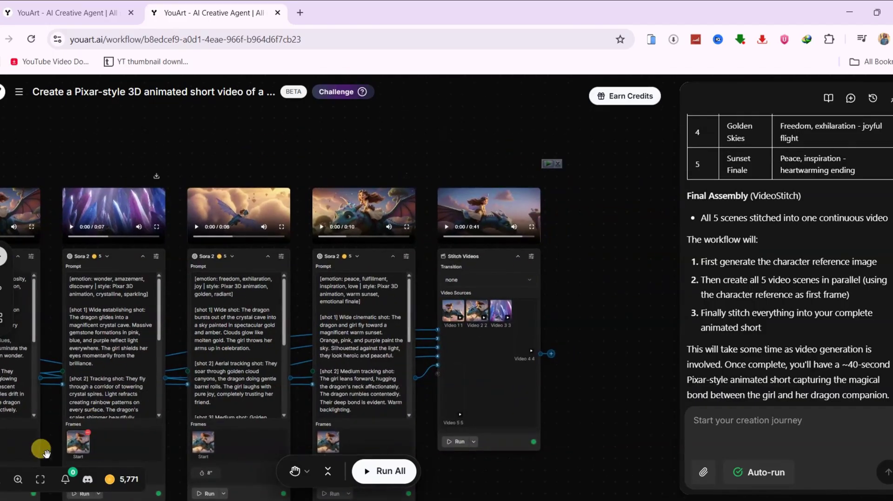
click(18, 479)
click(18, 479)
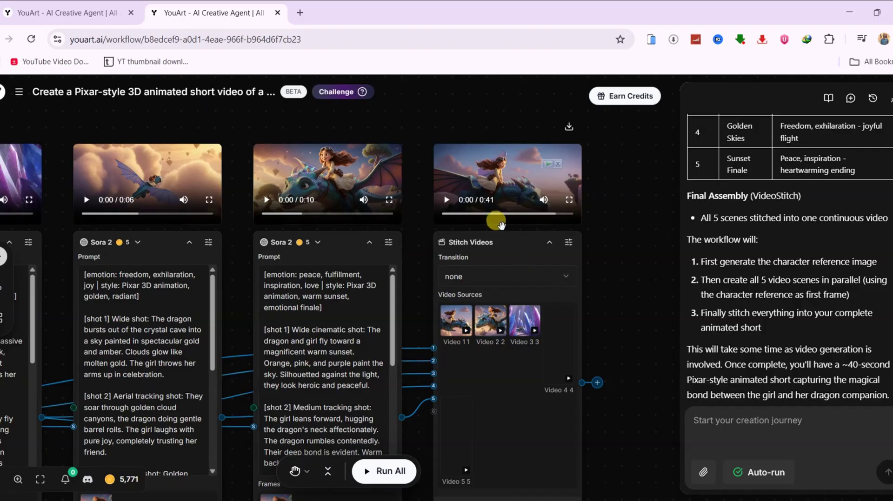
click(476, 220)
click(488, 311)
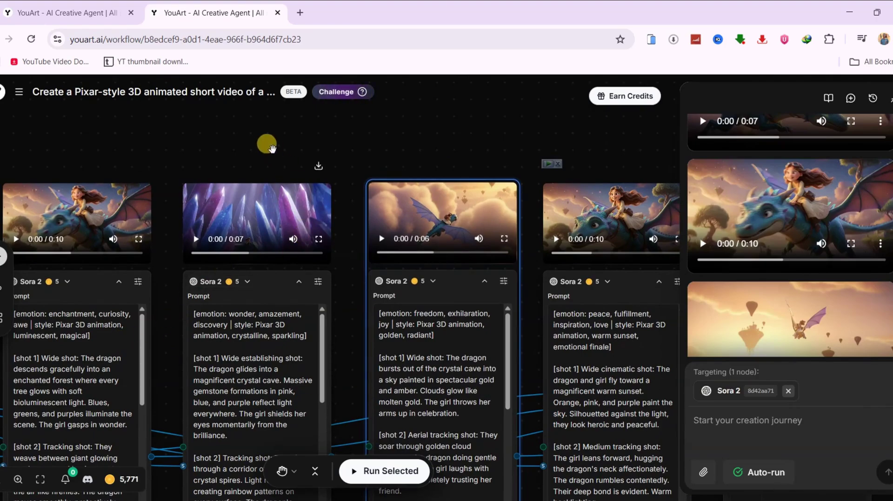
drag(249, 145, 484, 132)
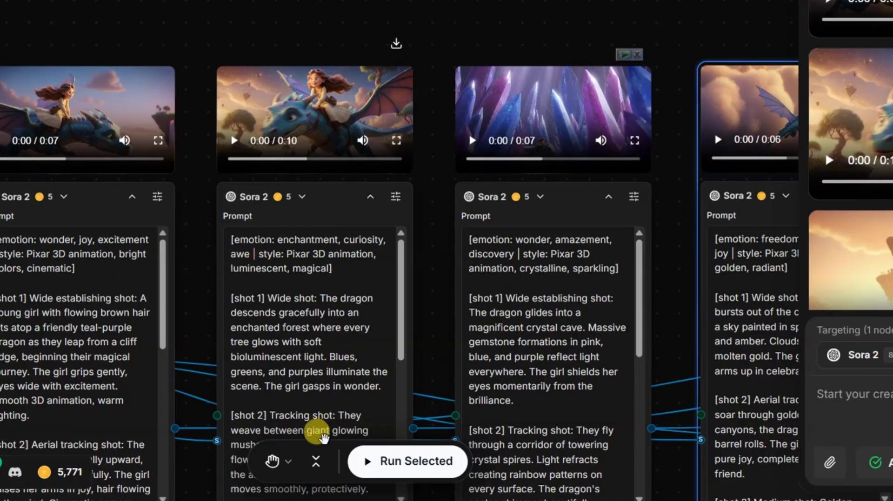
click(287, 472)
click(286, 375)
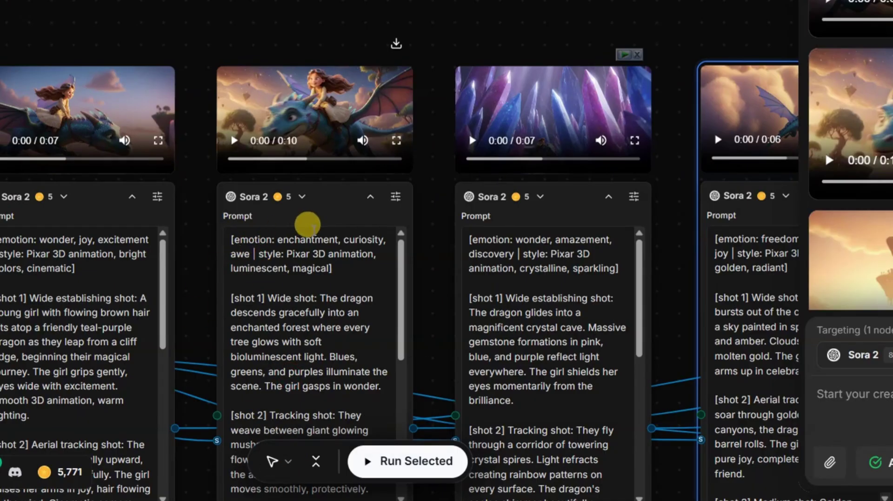
scroll(358, 328, down, 1)
scroll(358, 327, down, 9)
scroll(279, 316, up, 9)
click(304, 197)
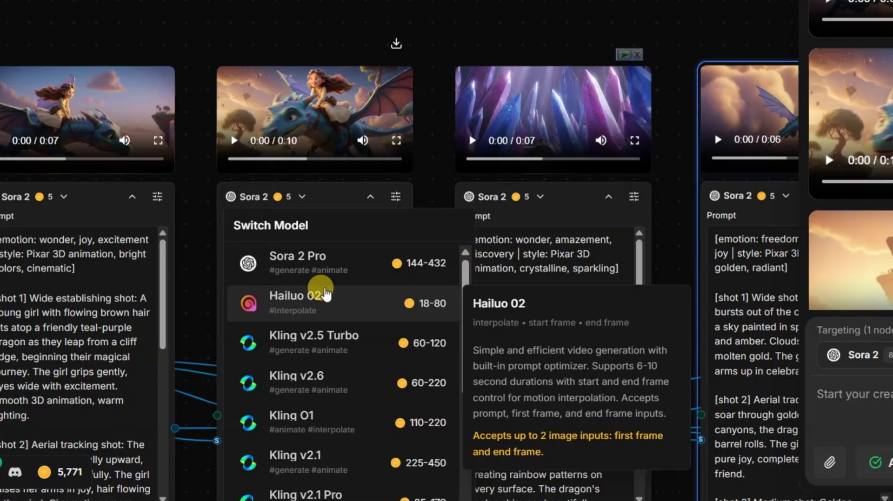
scroll(320, 291, down, 10)
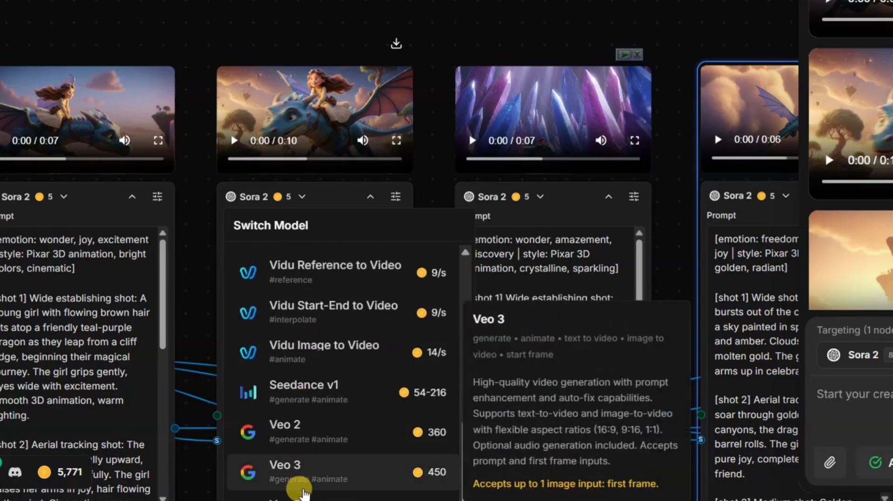
mouse_move(314, 309)
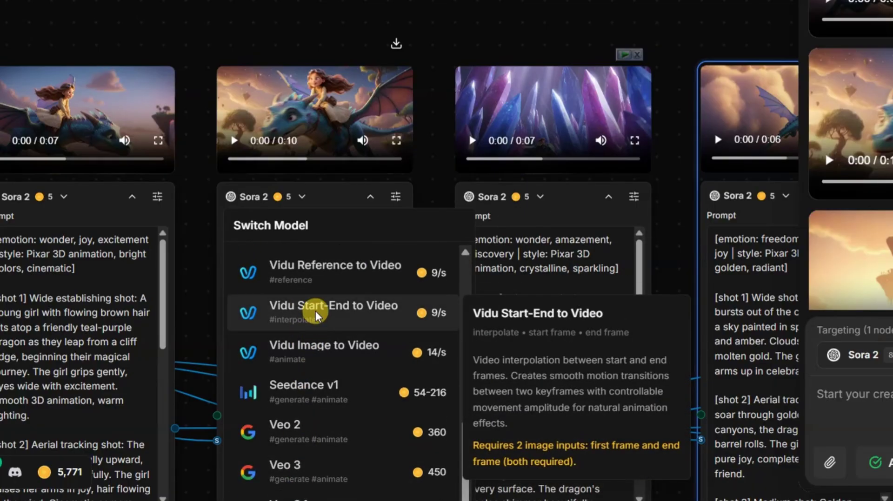
mouse_move(281, 440)
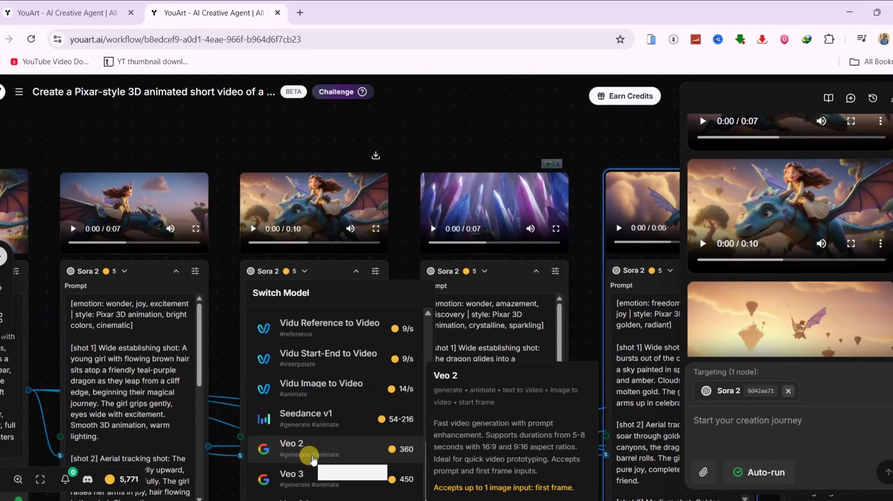
click(355, 273)
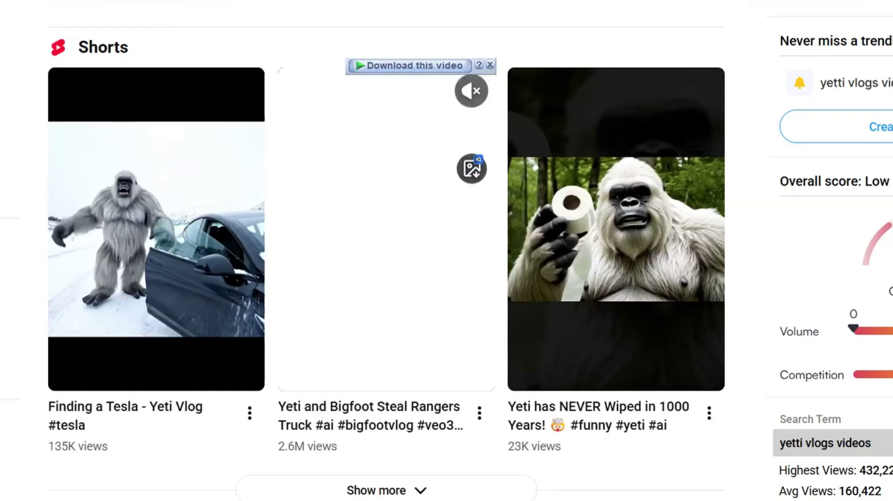
Step: Highlight the 60-second Sora 2 request, Yeti appearance and scene paragraphs, then submit the prompt
key(alt+Tab)
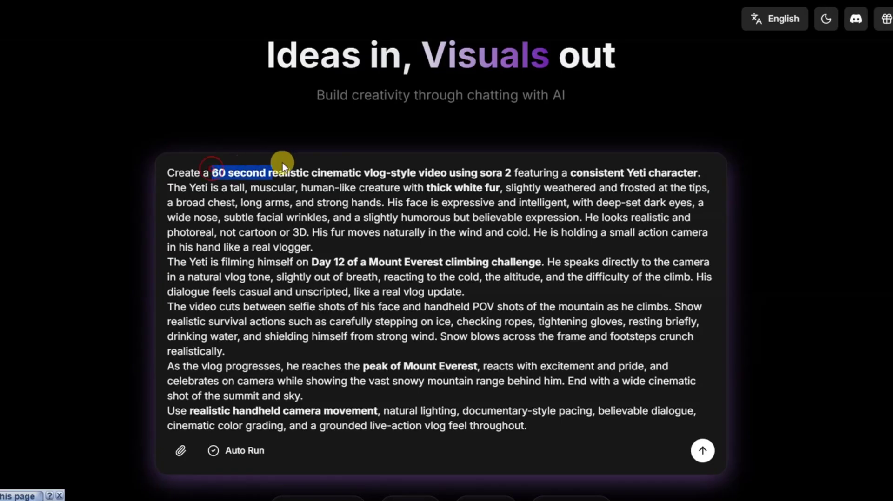
drag(626, 172, 713, 173)
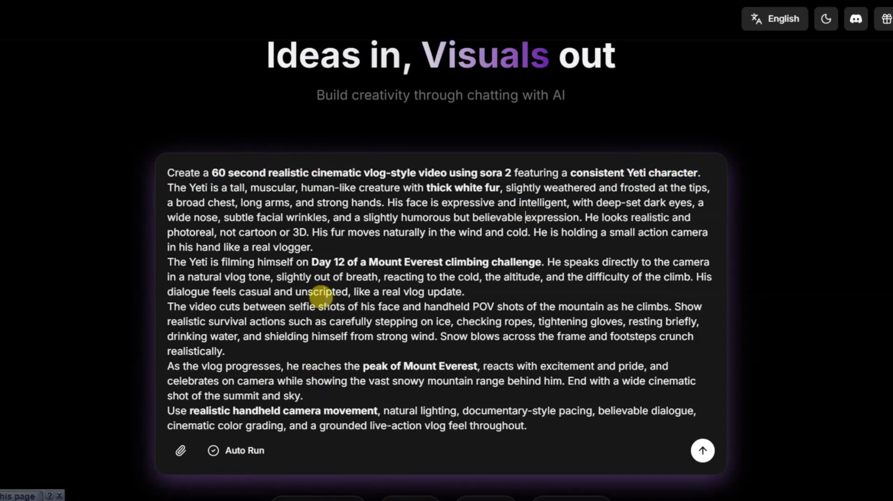
drag(168, 186, 357, 238)
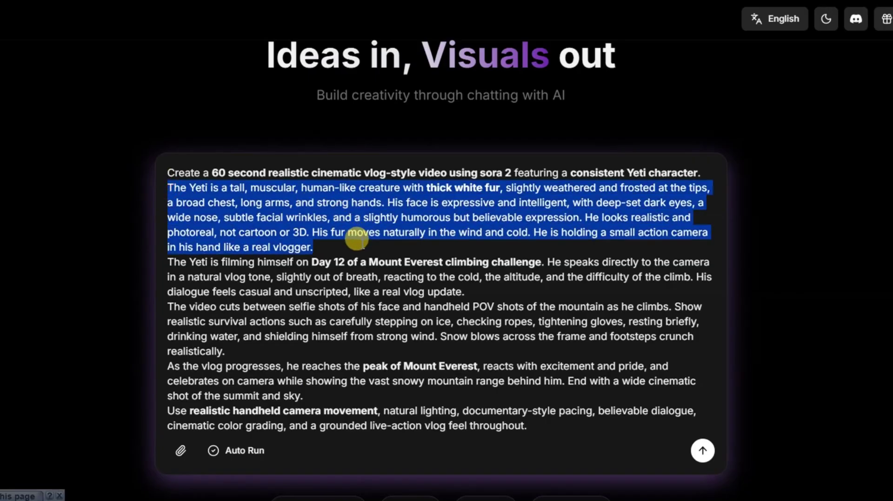
click(343, 251)
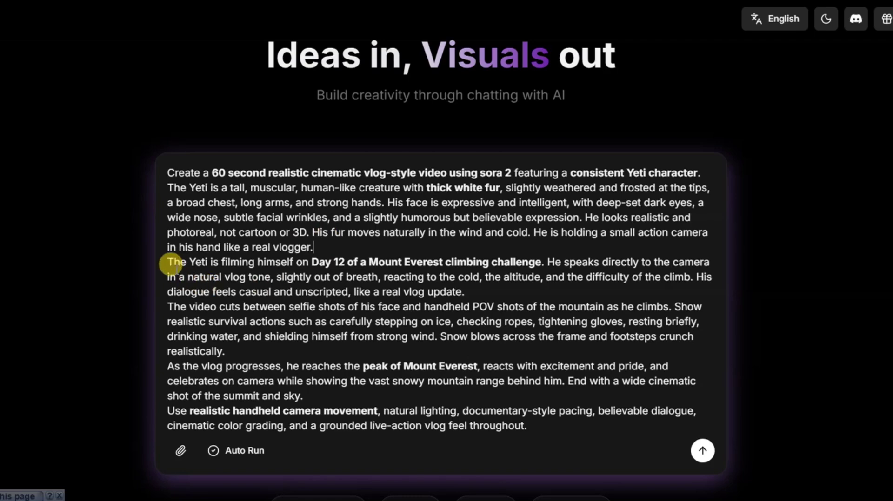
drag(168, 264, 531, 423)
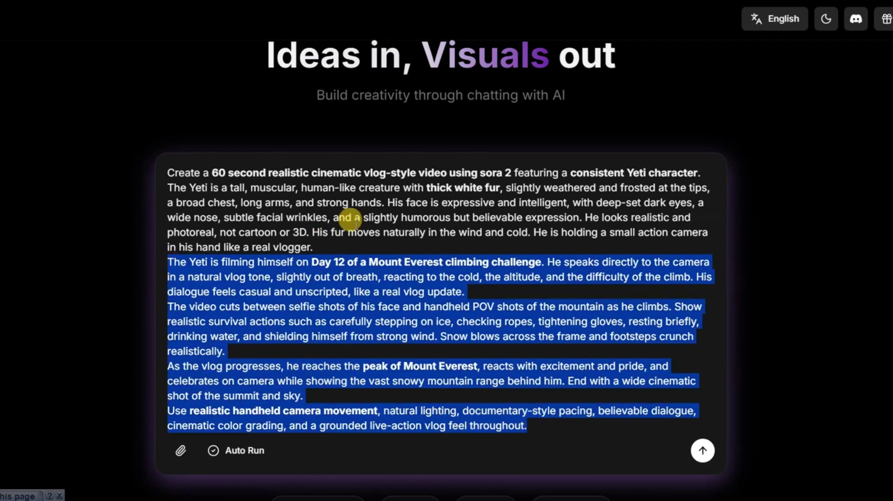
click(703, 450)
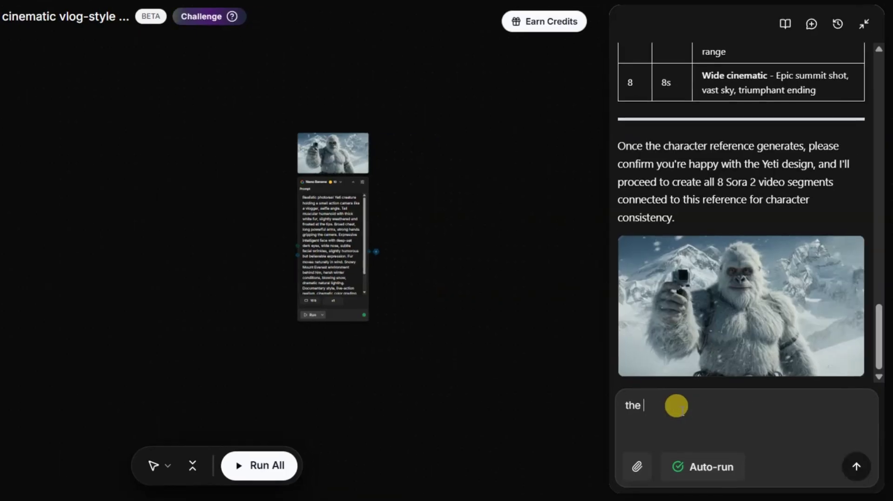
Step: Approve the Yeti, requesting all clips plus a combined video in a vlog style
text(ch)
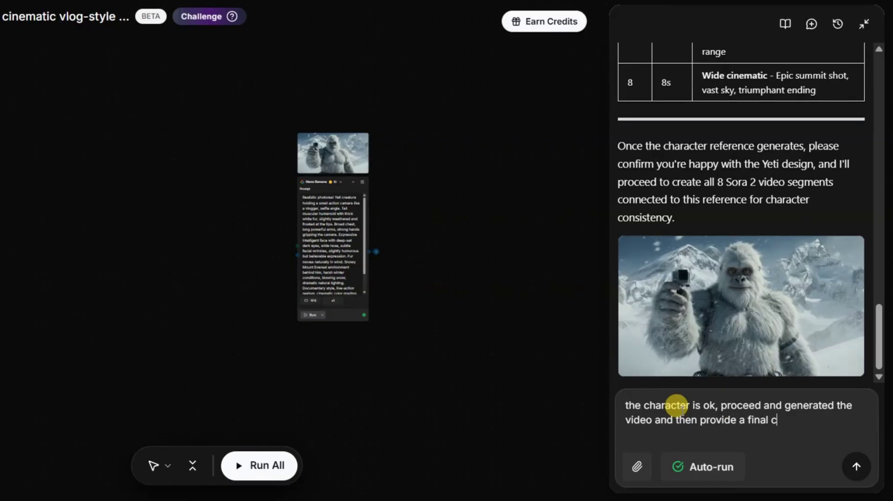
text(ned video in a vlog style)
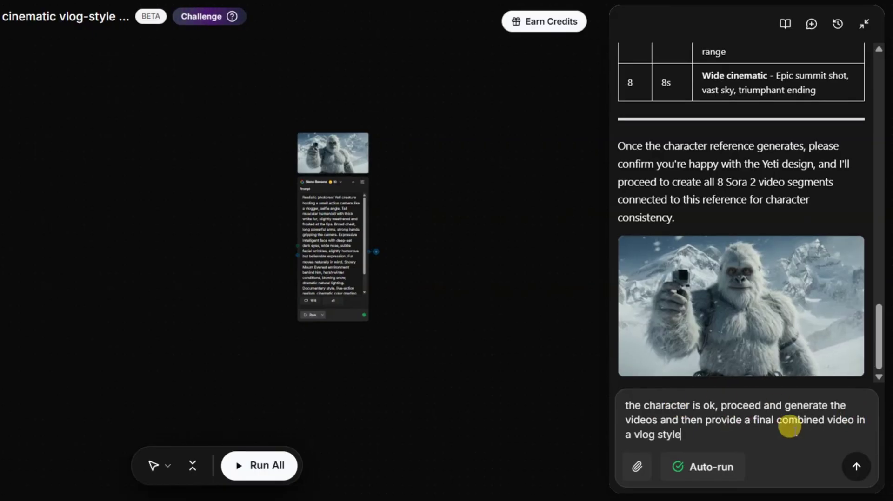
click(855, 467)
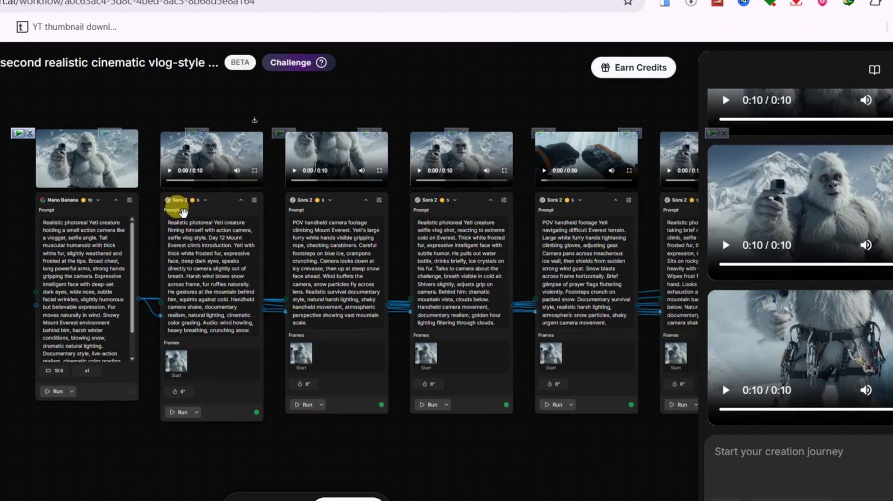
scroll(549, 418, right, 10)
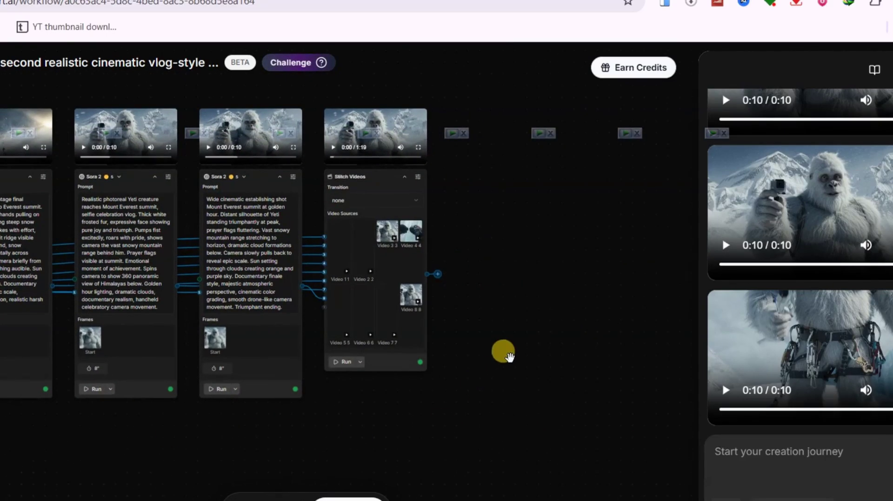
drag(513, 352, 529, 424)
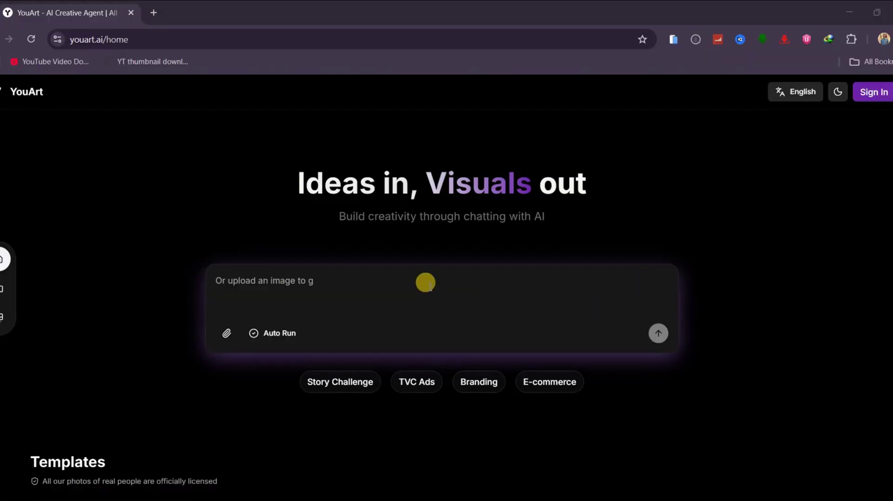
Step: Scroll down to Templates and filter them to image templates
scroll(425, 282, down, 8)
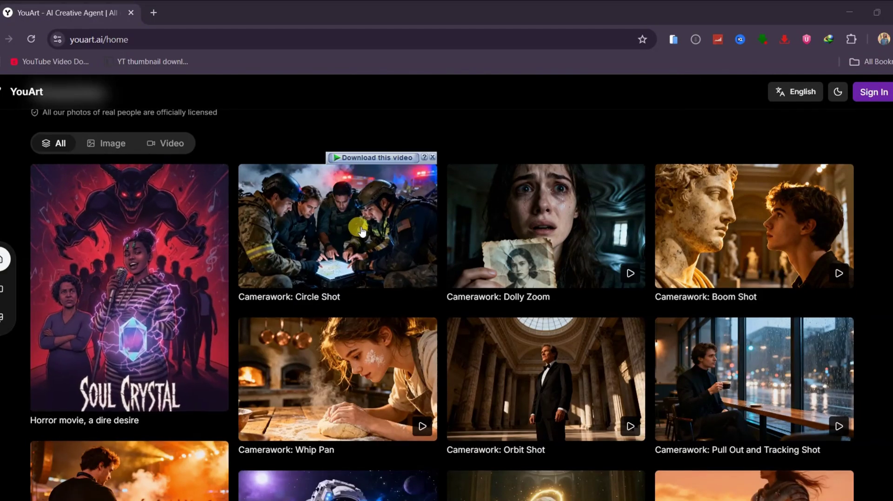
scroll(668, 249, down, 3)
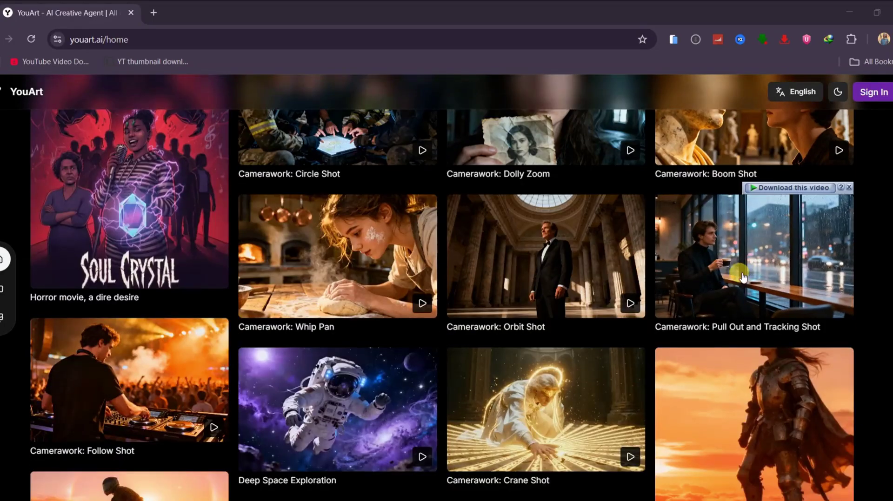
scroll(740, 283, down, 3)
scroll(143, 331, up, 6)
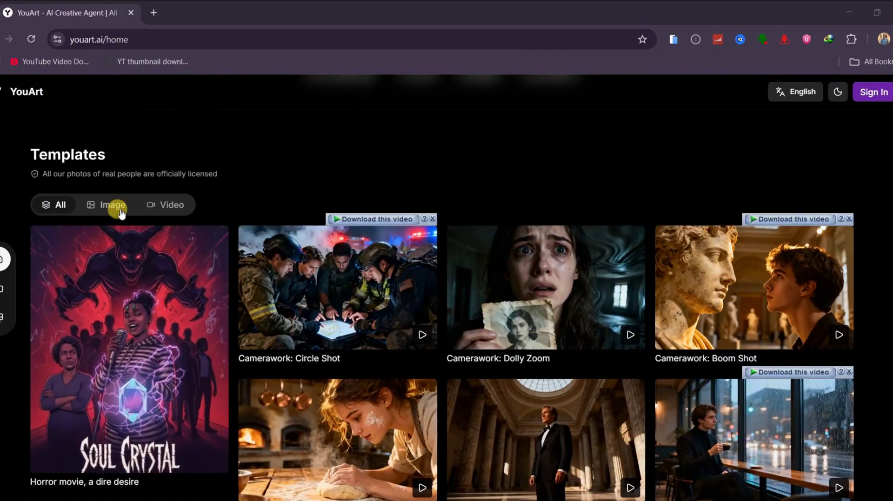
click(120, 210)
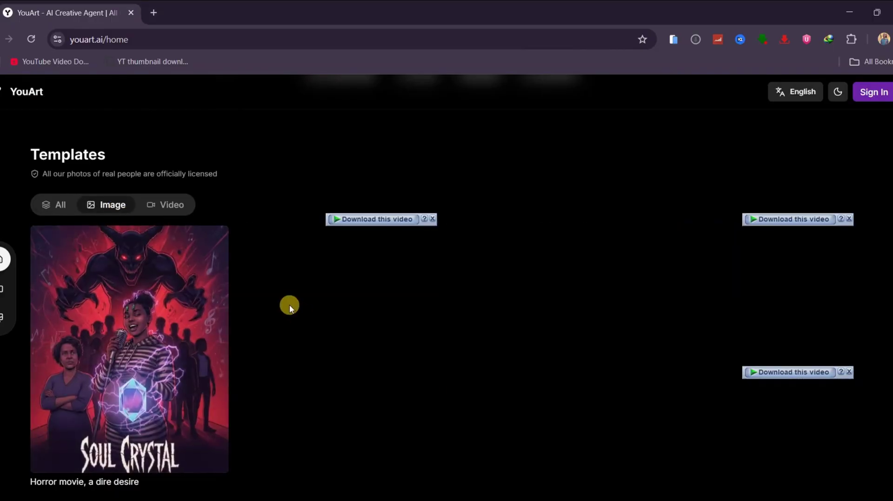
Step: Switch the templates to Video and browse the Camerawork tiles
scroll(289, 304, down, 1)
scroll(153, 260, up, 1)
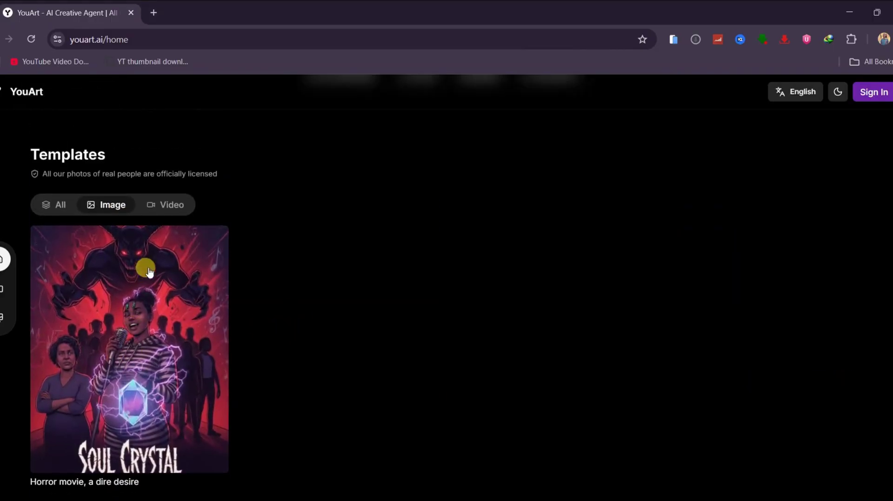
click(168, 205)
scroll(285, 280, down, 1)
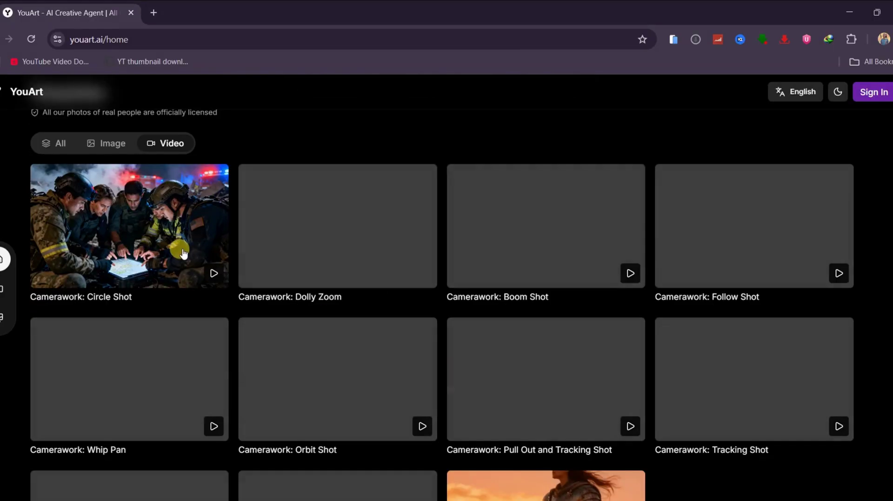
scroll(481, 267, down, 1)
scroll(474, 277, down, 7)
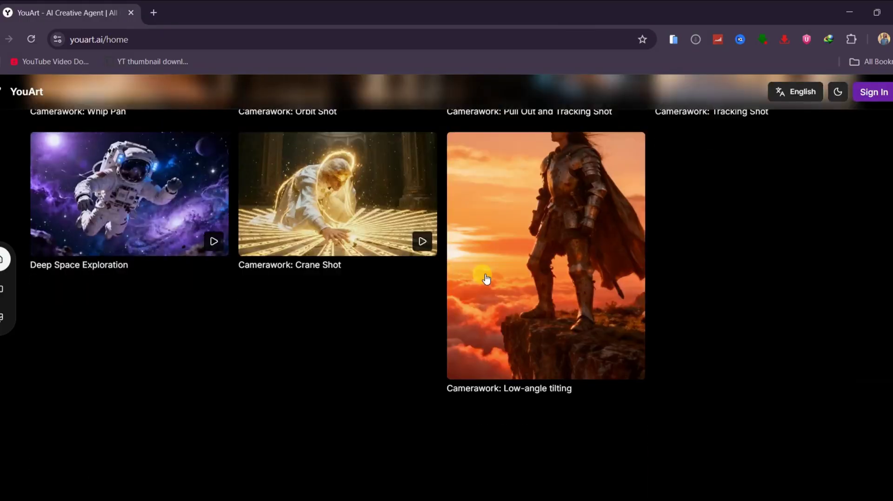
scroll(578, 313, up, 4)
scroll(585, 318, up, 9)
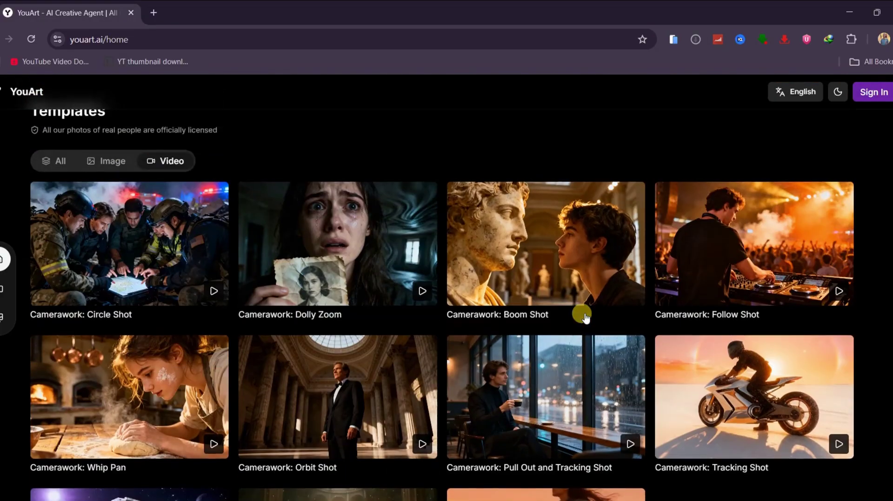
scroll(585, 316, down, 4)
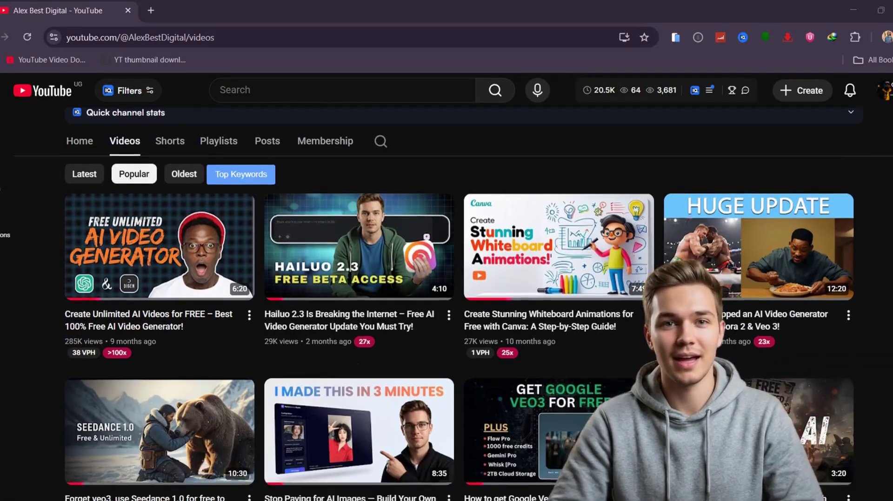
scroll(511, 302, down, 6)
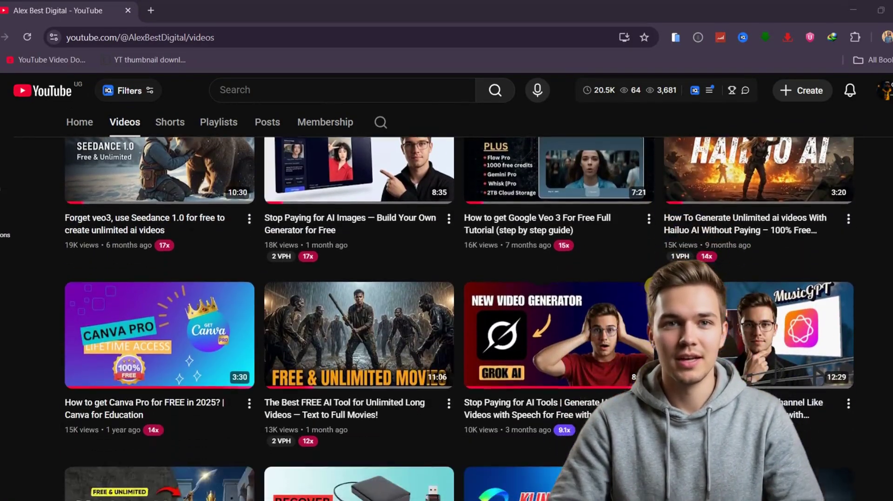
scroll(510, 303, down, 5)
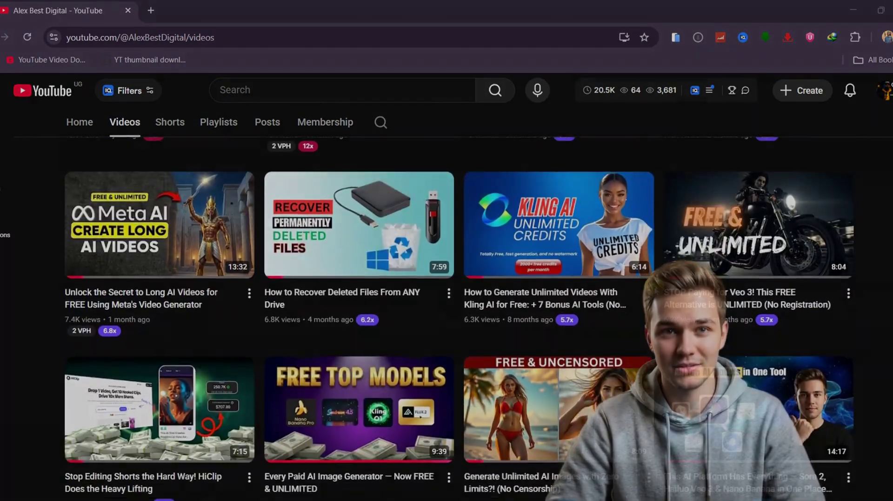